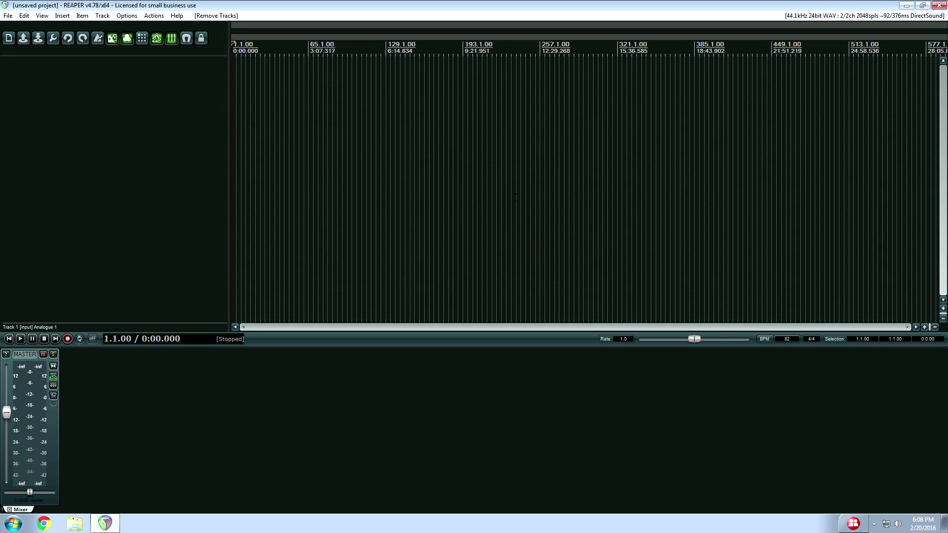
Move the edit cursor to bar 235 at 11:27.732 on the timeline ruler
left_click(514, 173)
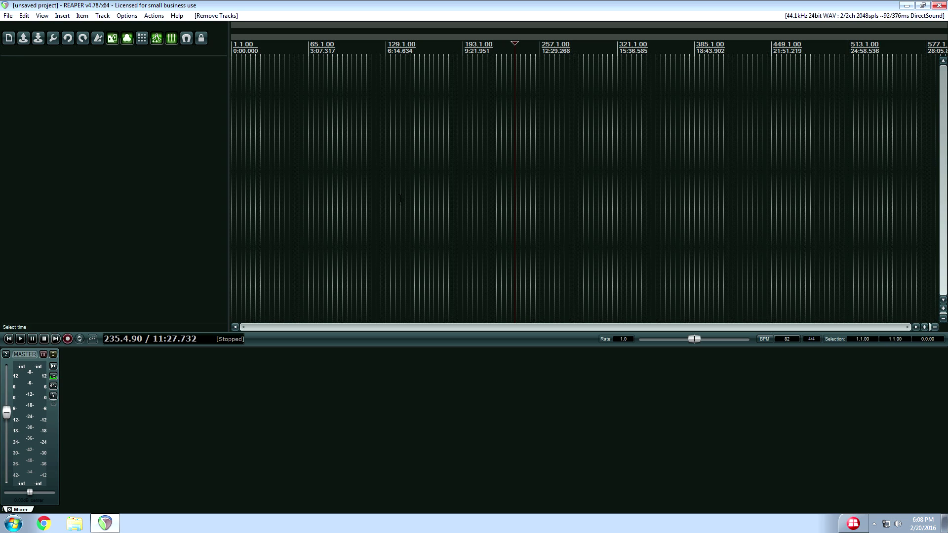
Open Preferences at the Audio > Device page, with the category list scrolled to the top
left_click(125, 16)
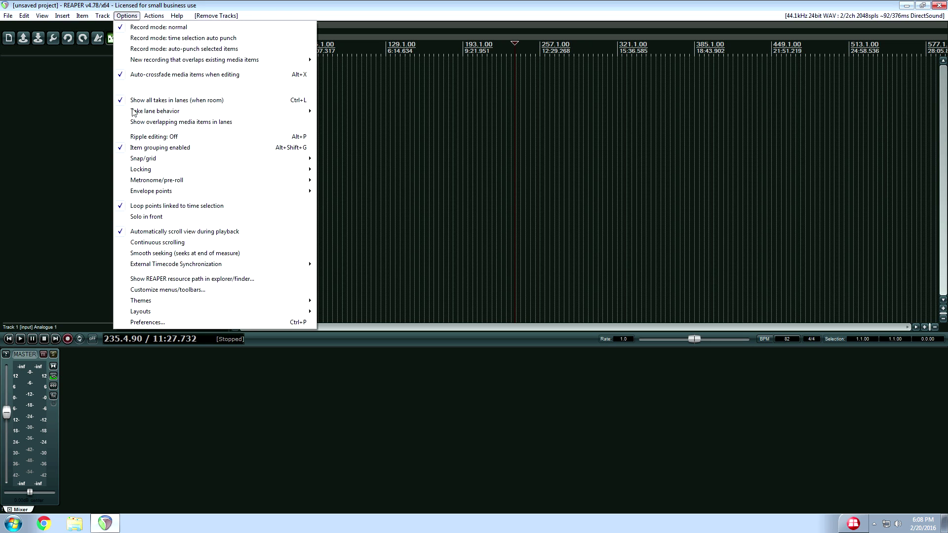
left_click(183, 324)
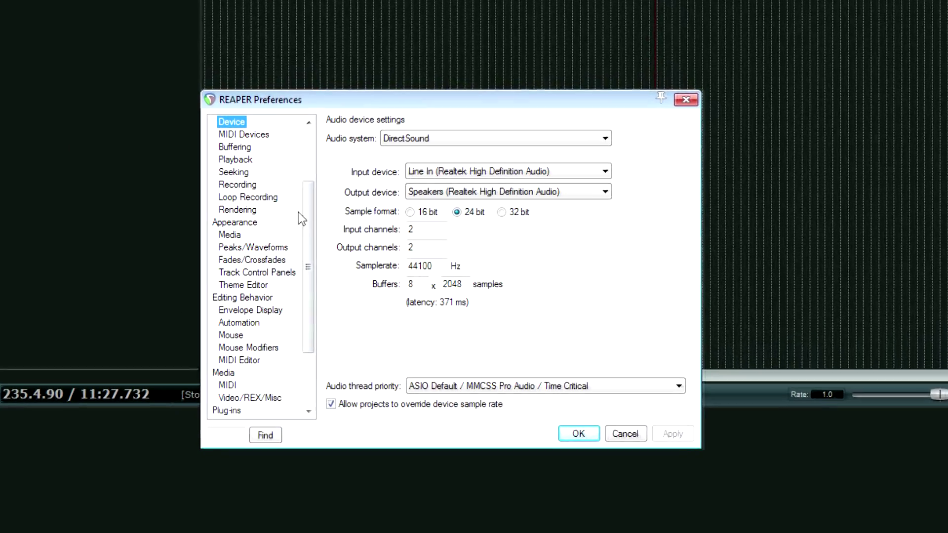
left_click_drag(310, 228, 310, 149)
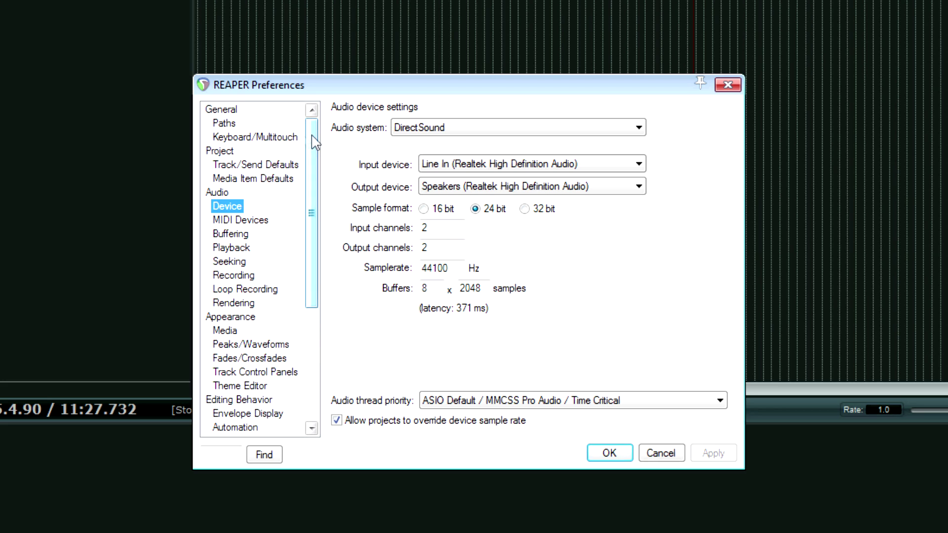
Switch the audio system from DirectSound to ASIO using the Audient USB Audio ASIO Driver
left_click(453, 135)
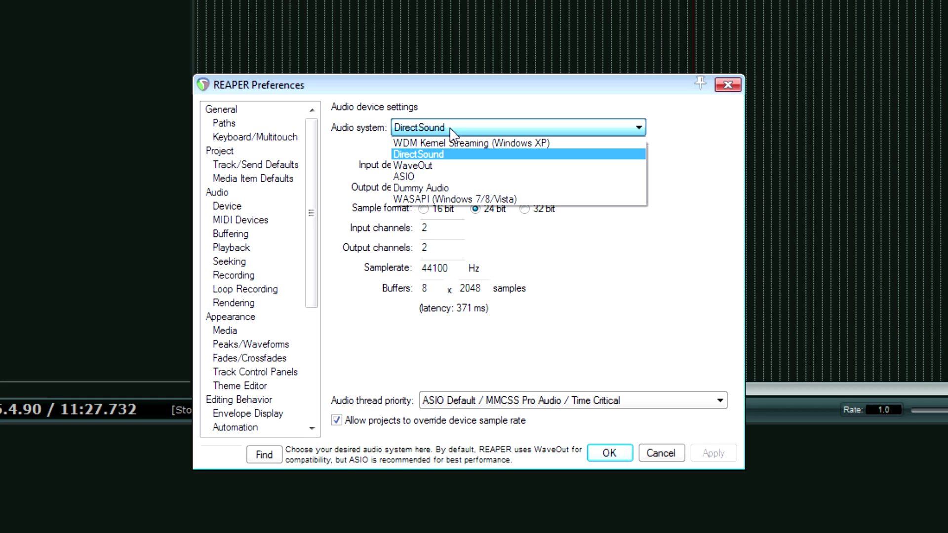
left_click(443, 178)
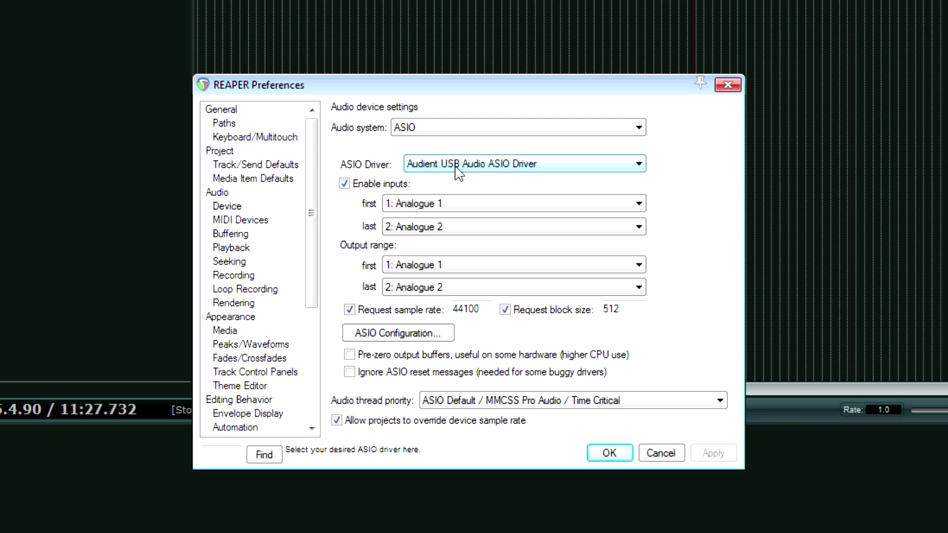
left_click(456, 168)
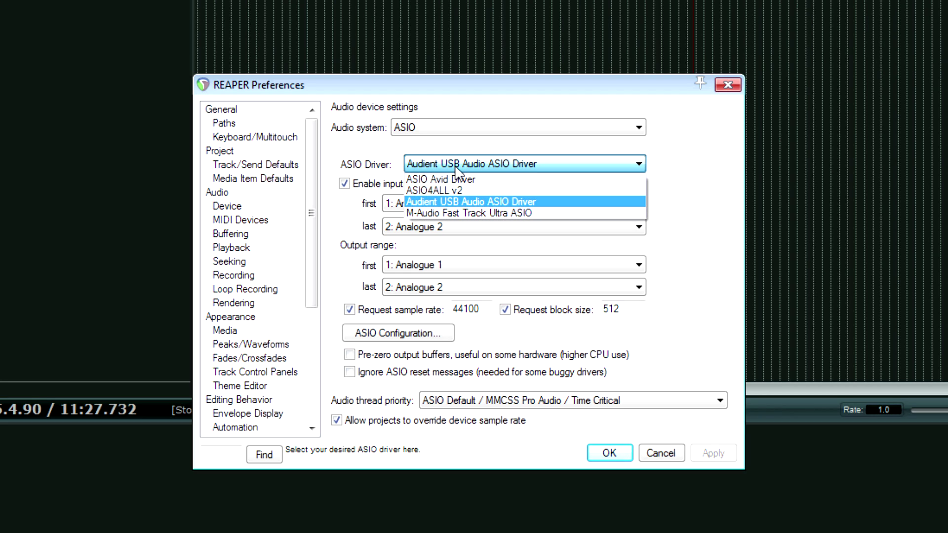
left_click(487, 202)
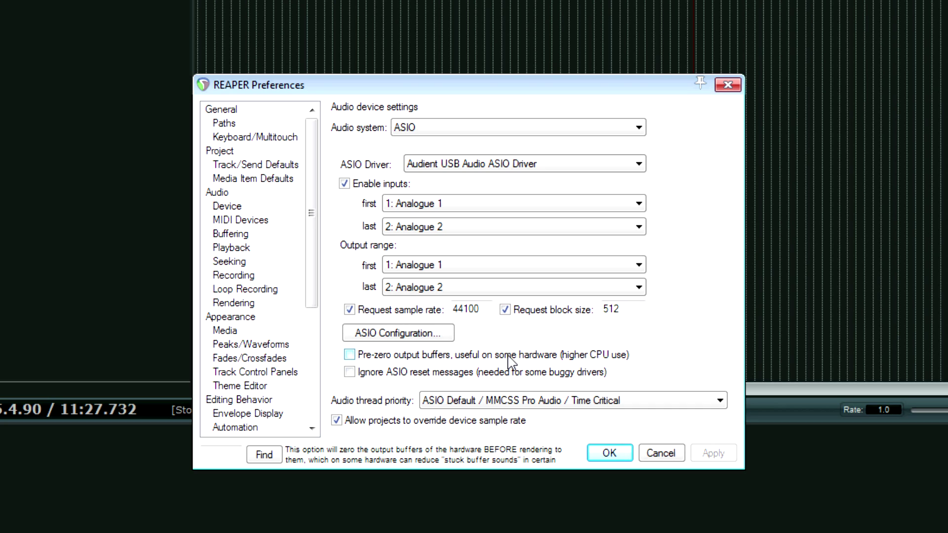
left_click(485, 309)
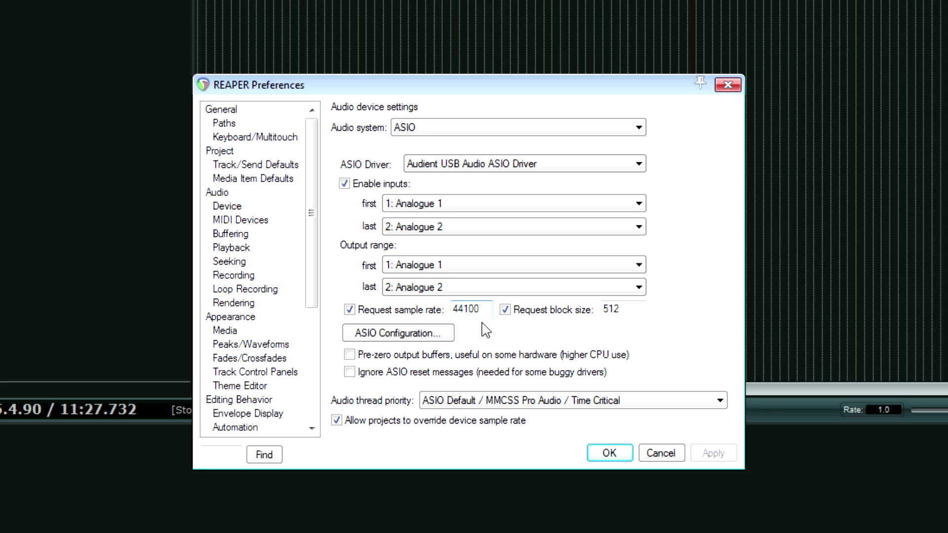
Edit the digits of the Request sample rate field, working toward 96000 Hz
key("Left")
key("Left")
key("BackSpace")
key("BackSpace")
type("80")
key("Left")
key("BackSpace")
key("Right")
type("8")
key("Right")
key("BackSpace")
type("2")
key("BackSpace")
key("BackSpace")
type("960")
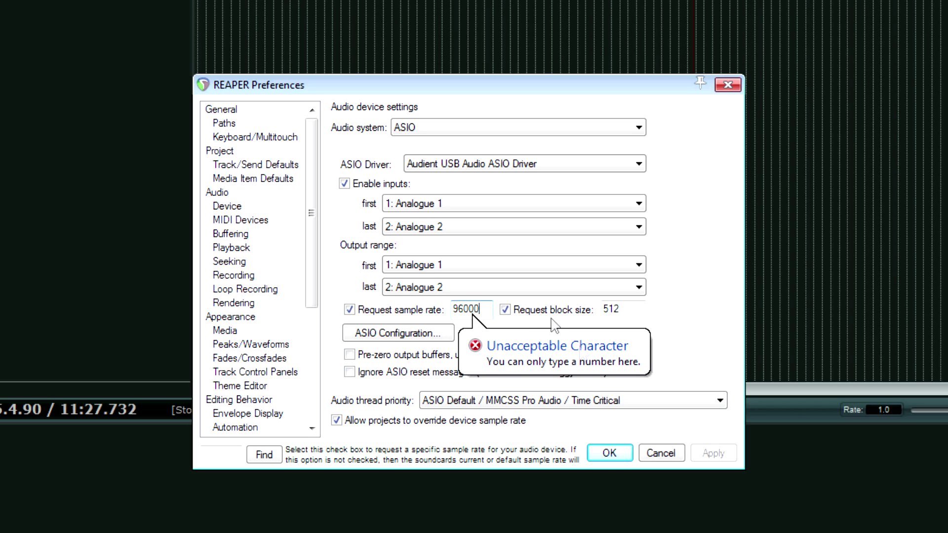
Replace the requested sample rate with 96000 and bring up the Audient iD control panel
double_click(466, 309)
key("BackSpace")
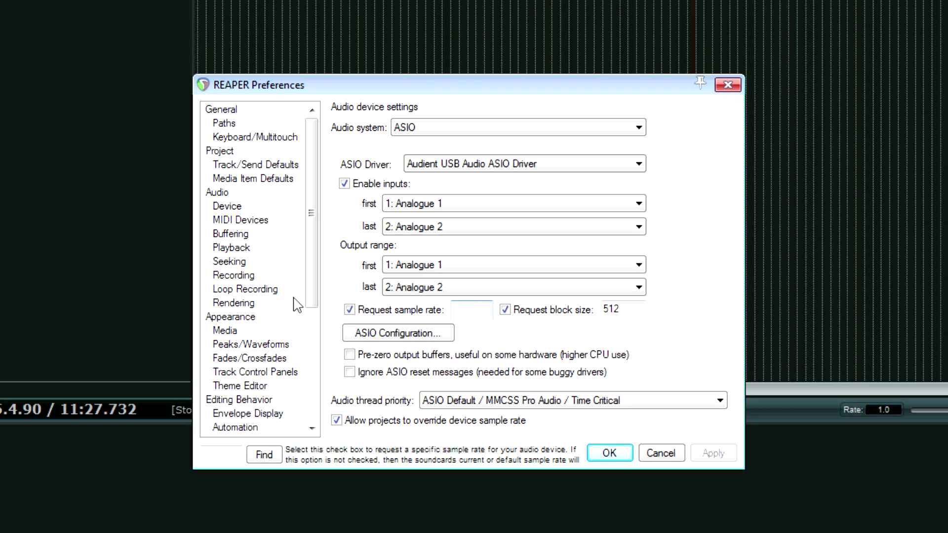
type("96000")
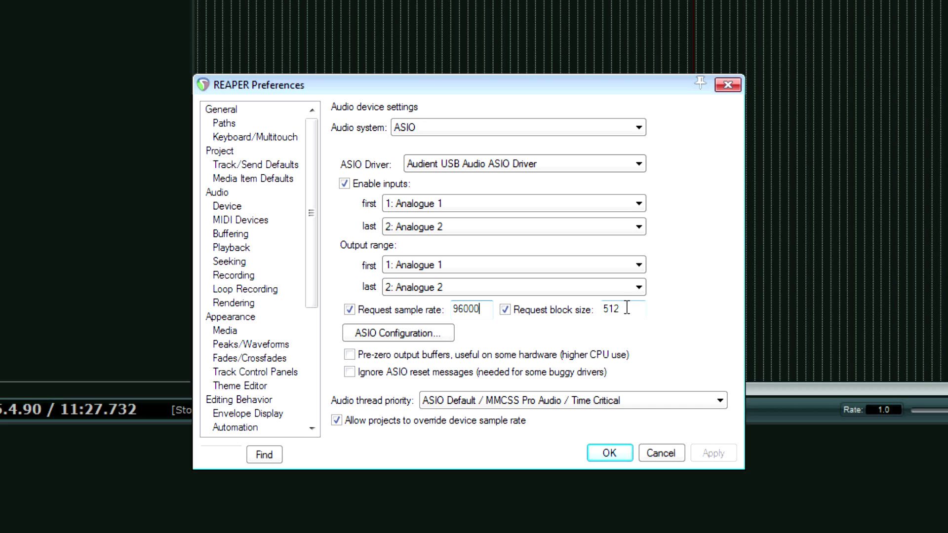
left_click(412, 334)
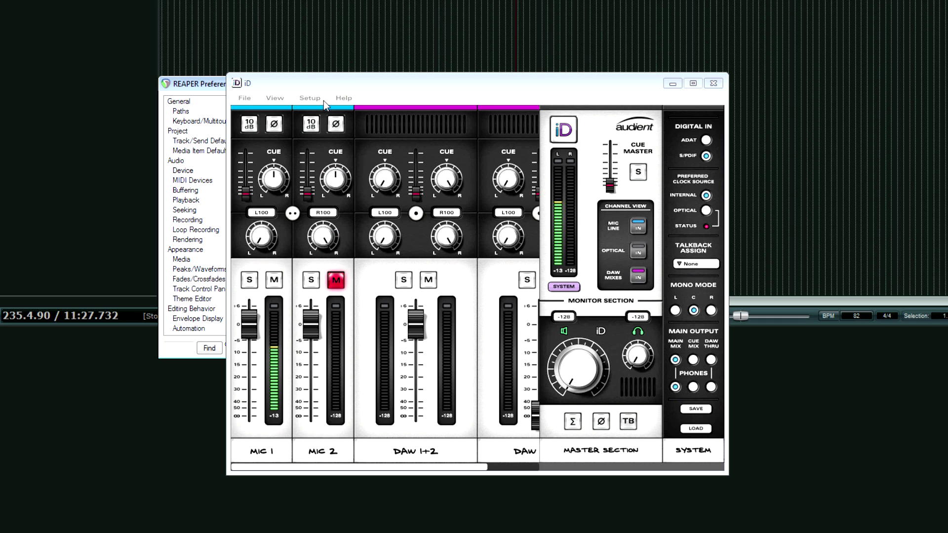
Close the Audient iD mixer and move REAPER's Preferences window to the right
left_click_drag(314, 85, 612, 67)
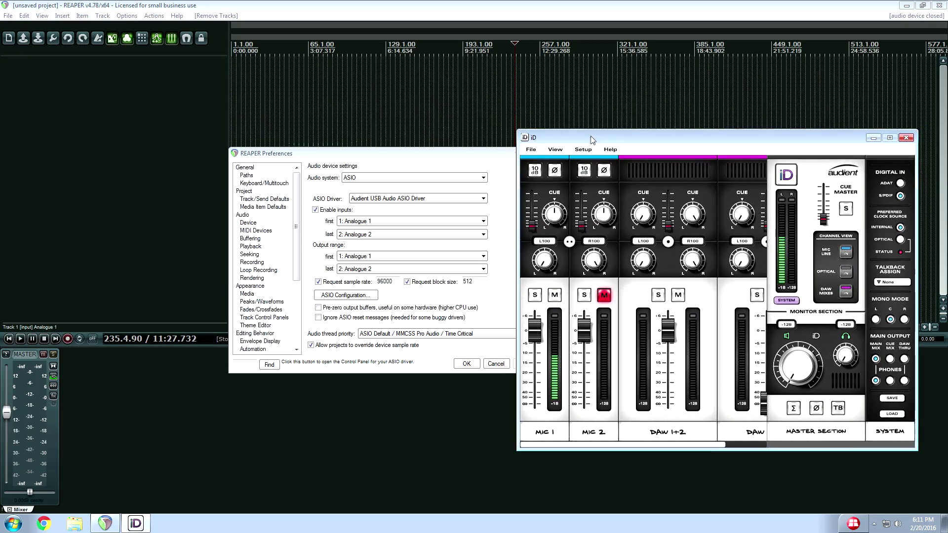
left_click_drag(593, 139, 147, 136)
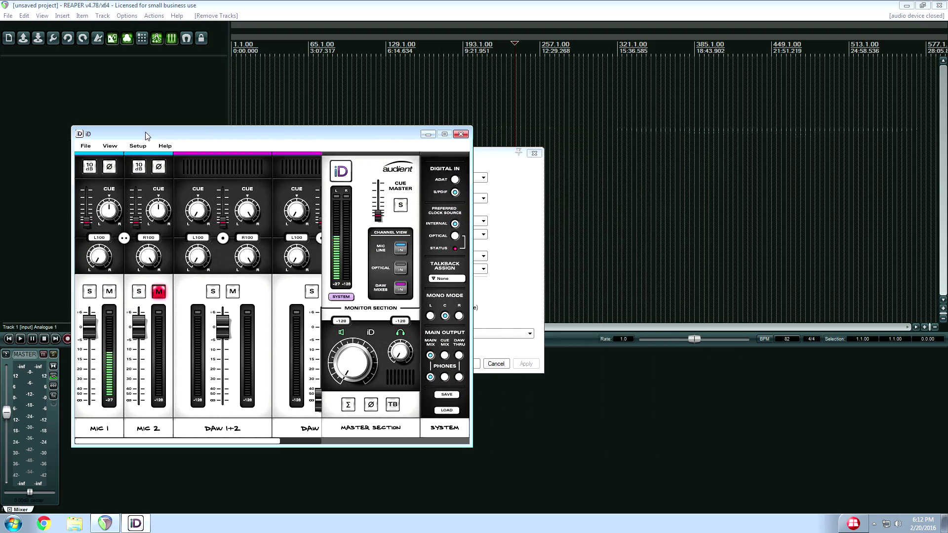
left_click(461, 134)
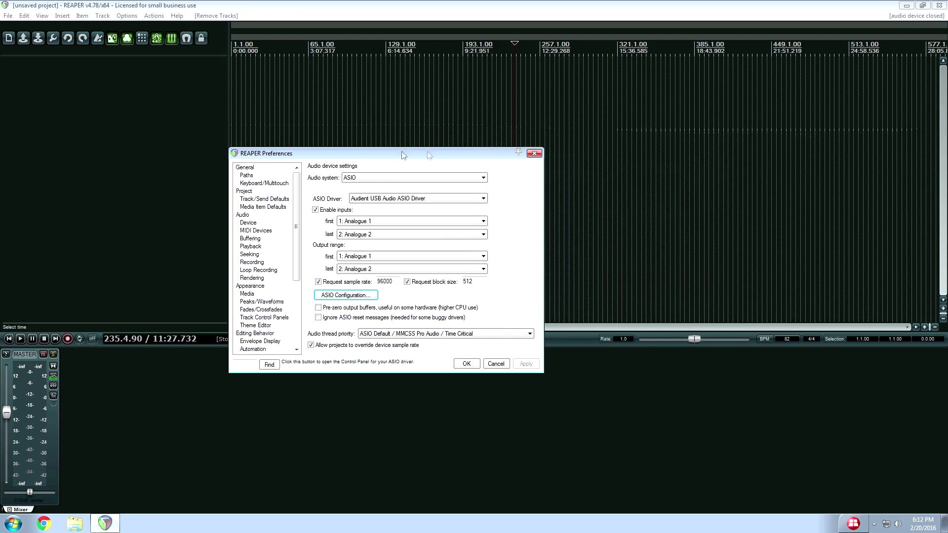
left_click_drag(403, 155, 717, 152)
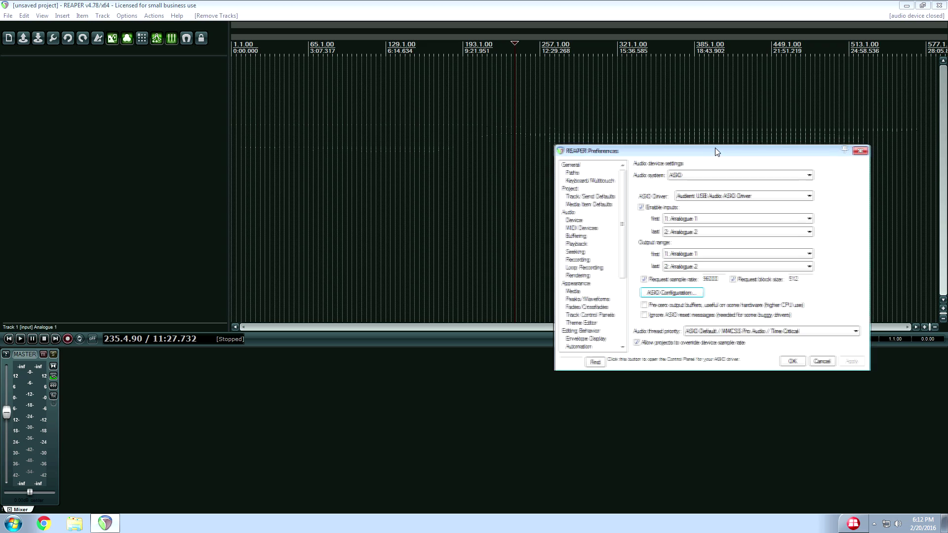
left_click(672, 293)
In Audient iD, keep the ASIO buffer size at 512 samples with 44.1 kHz sample rate
left_click_drag(242, 129, 285, 120)
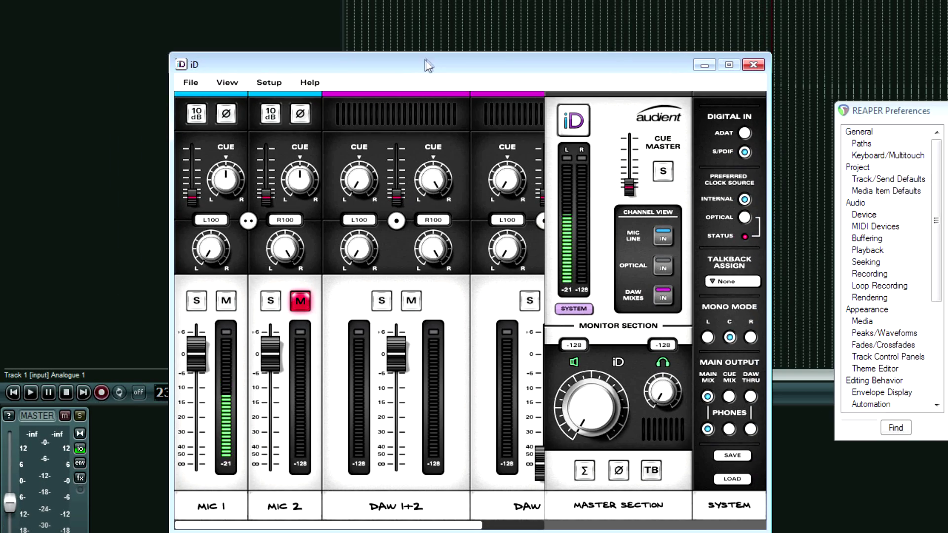
left_click(269, 83)
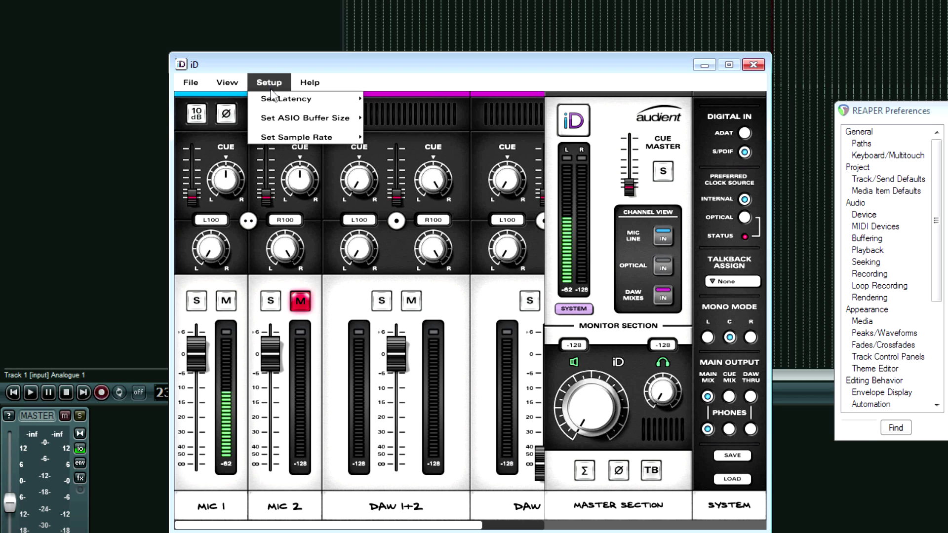
mouse_move(281, 119)
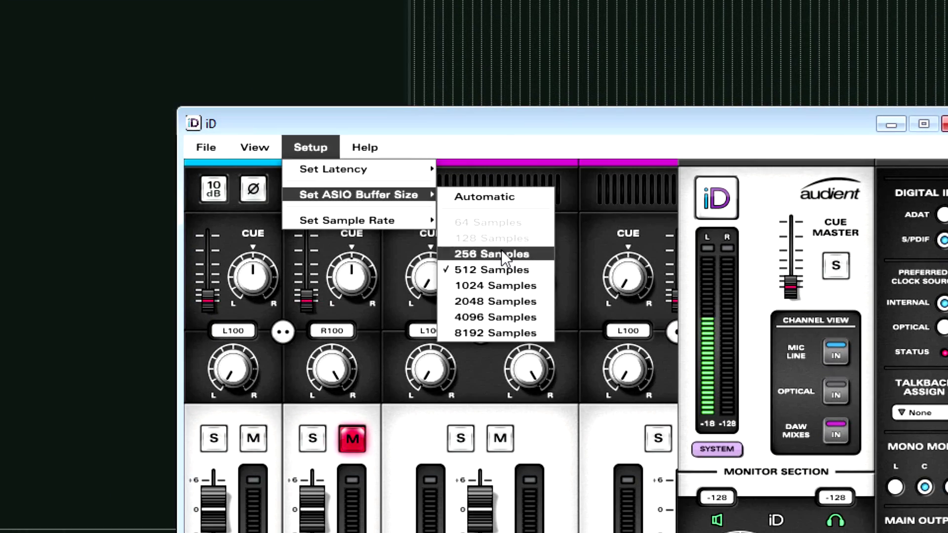
mouse_move(399, 221)
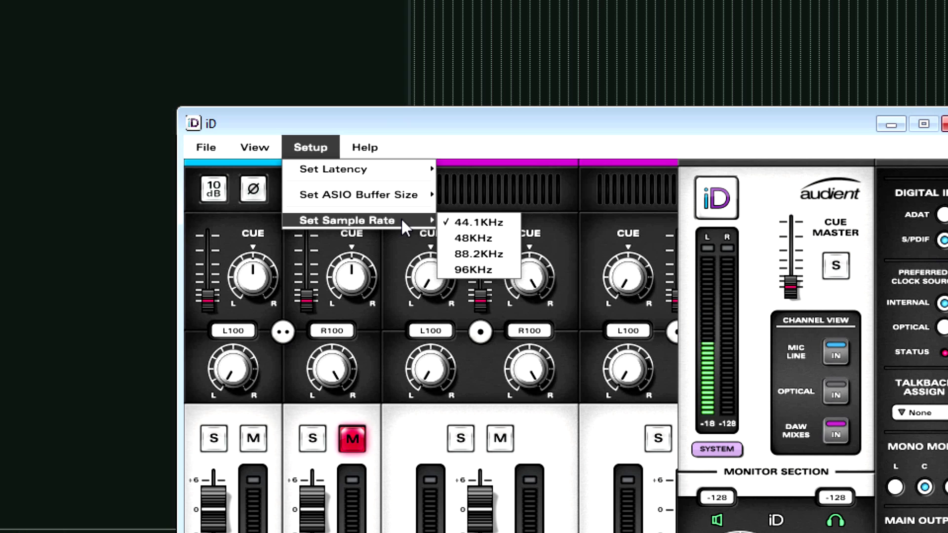
mouse_move(400, 198)
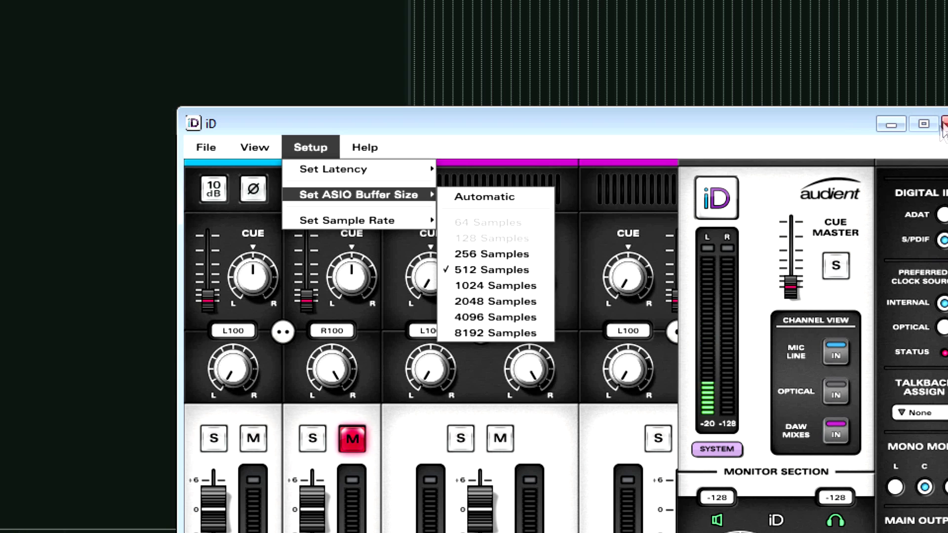
left_click(485, 269)
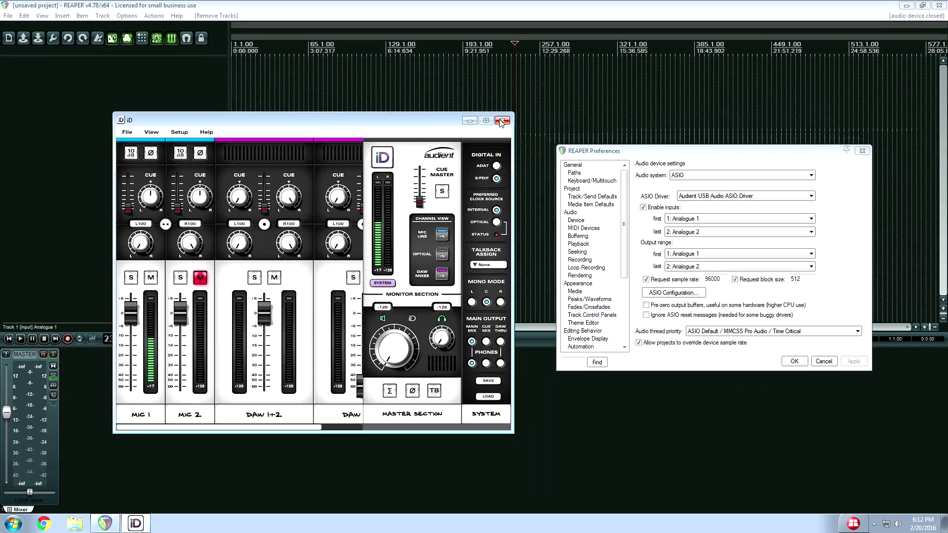
Close the iD mixer, bring Preferences back, and request 44100 Hz with block size 512
left_click(577, 122)
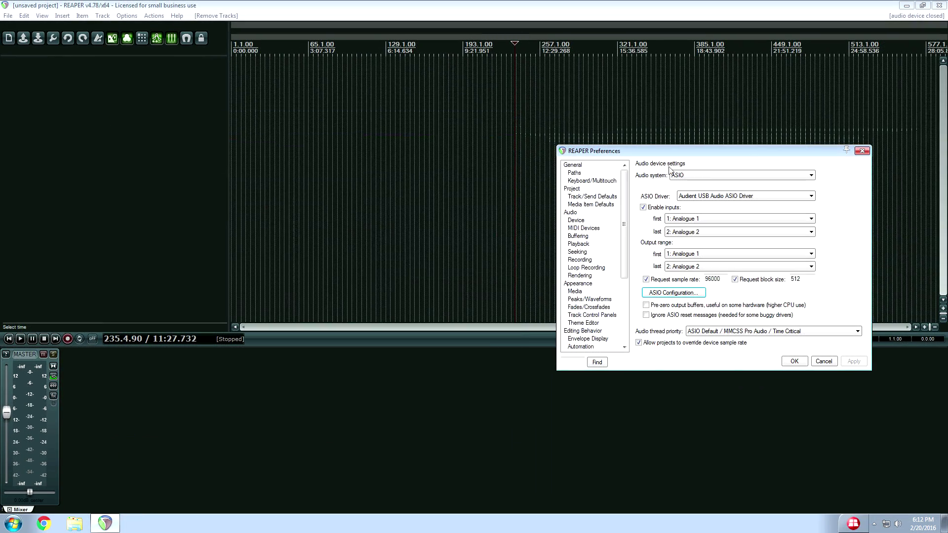
left_click_drag(814, 167, 765, 169)
left_click_drag(660, 160, 422, 177)
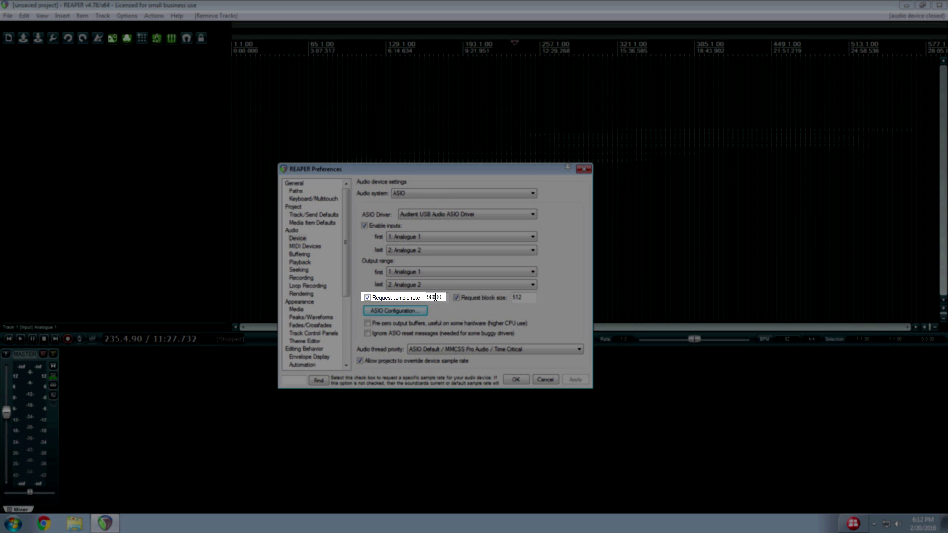
left_click_drag(436, 298, 363, 287)
type("44")
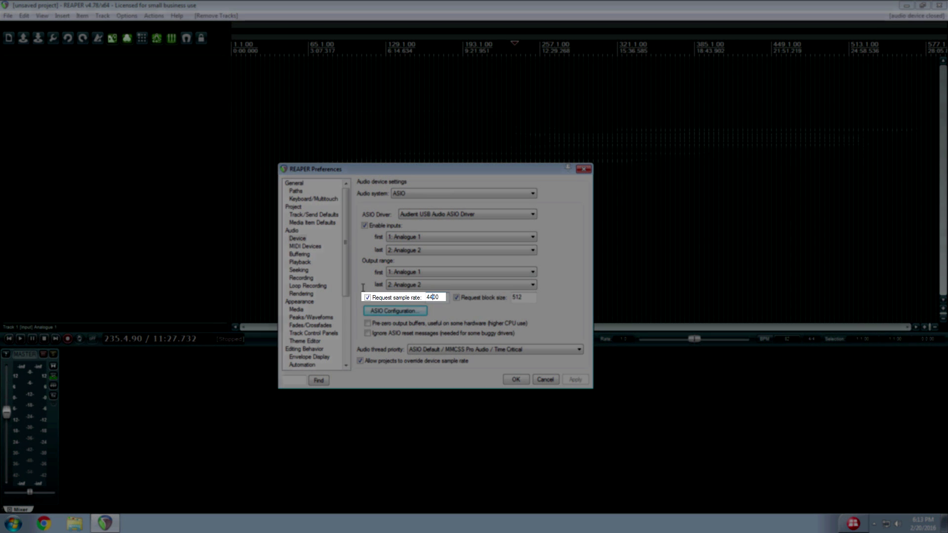
type("1")
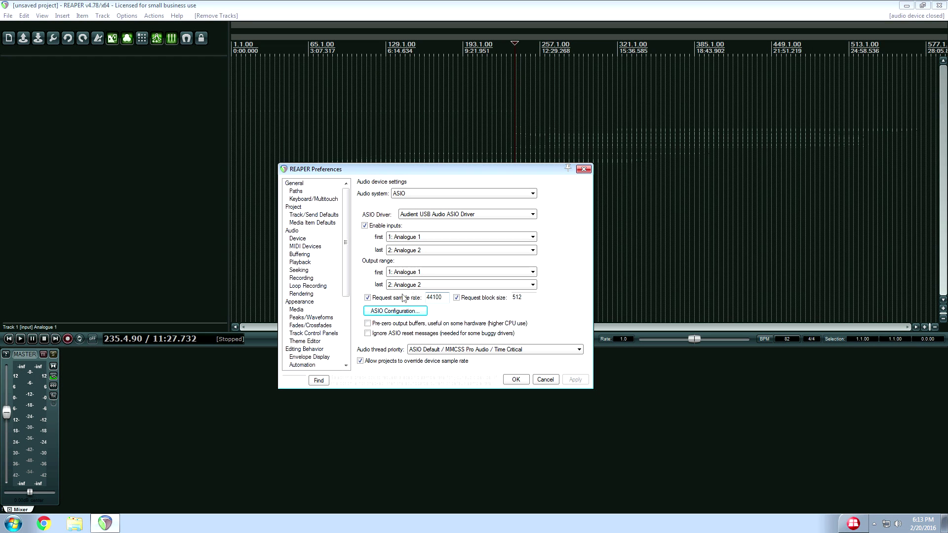
left_click(529, 298)
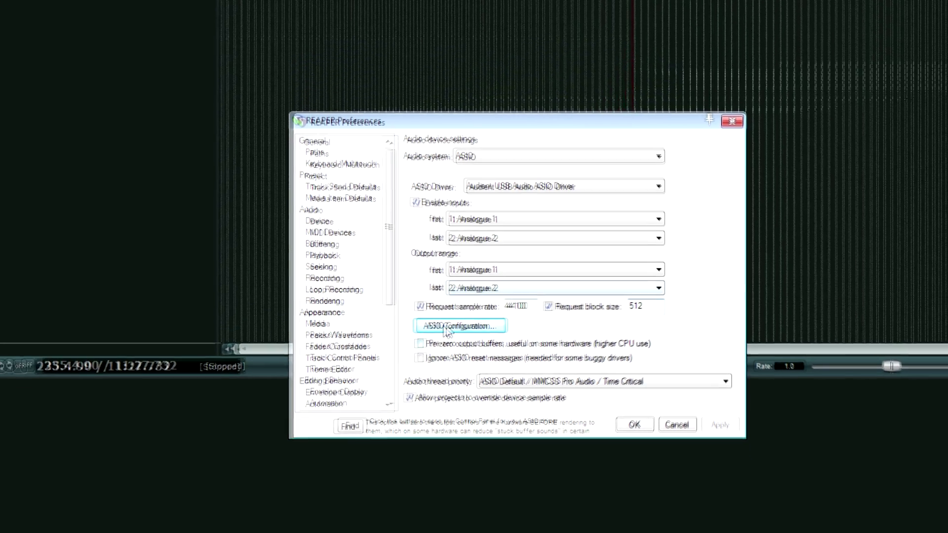
Centre the MIC 1 and MIC 2 pan knobs in the Audient iD mixer, then close it
left_click(406, 332)
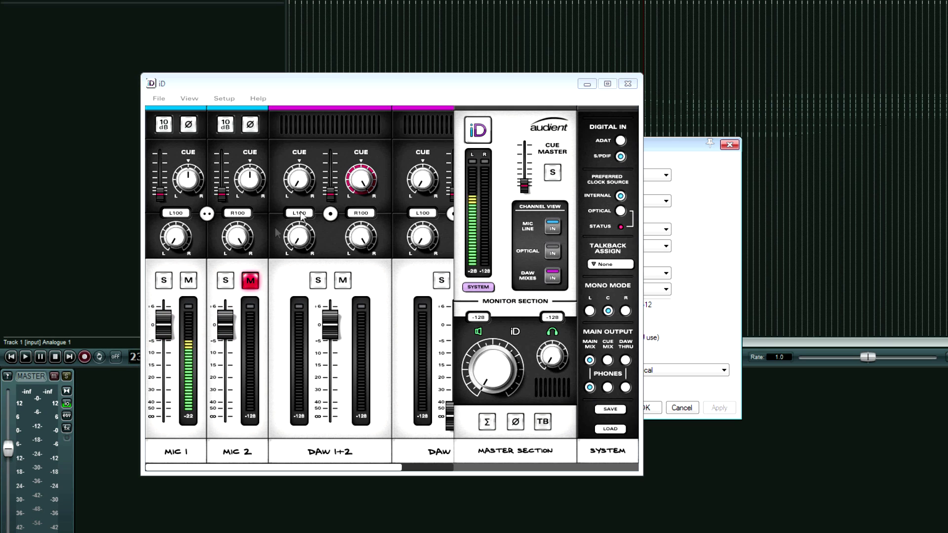
left_click(176, 243)
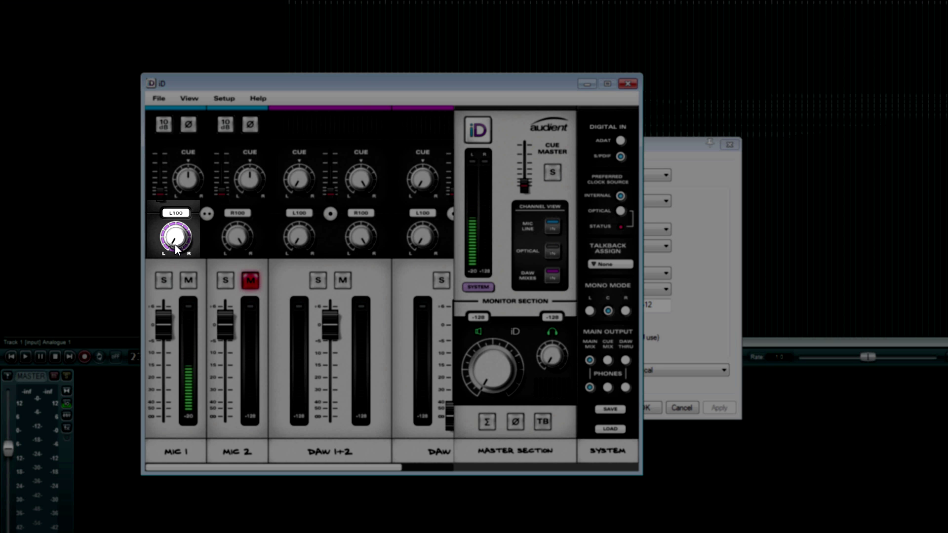
double_click(175, 245)
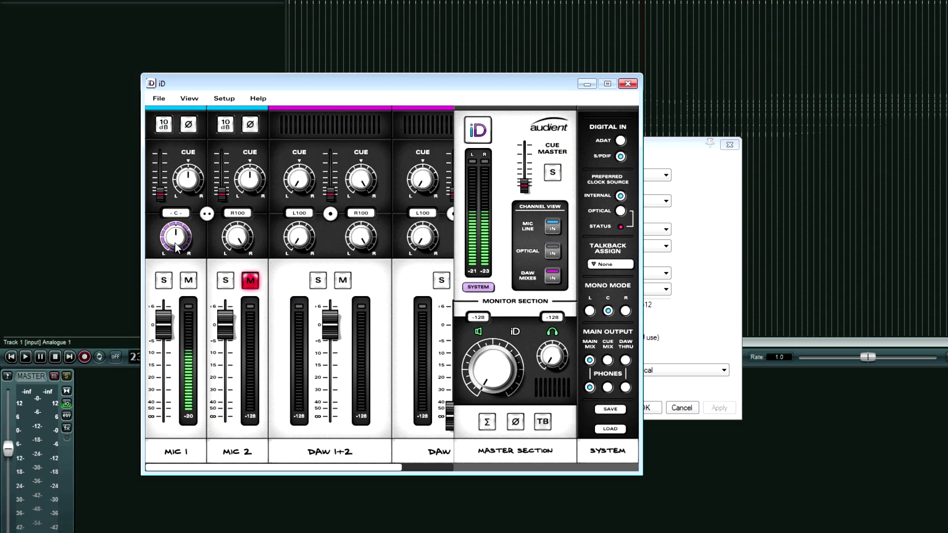
double_click(238, 247)
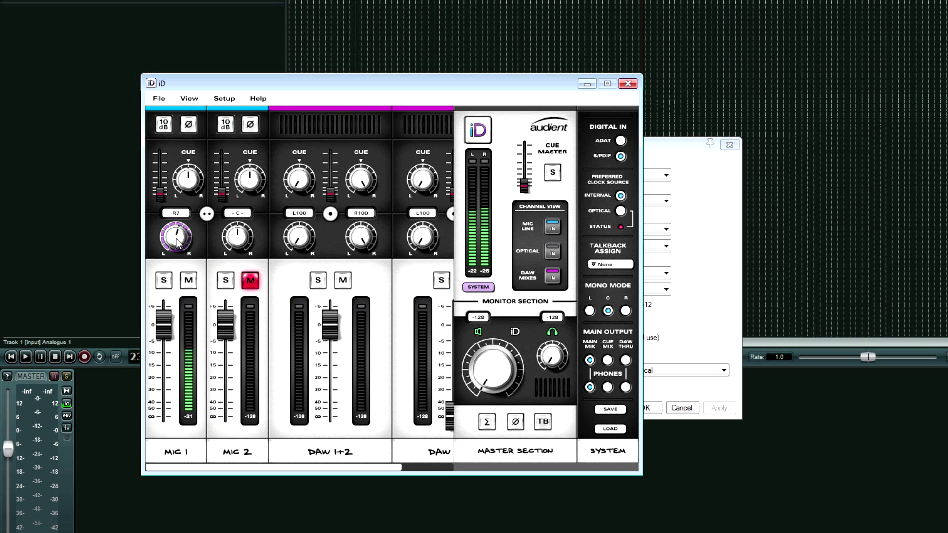
left_click(627, 84)
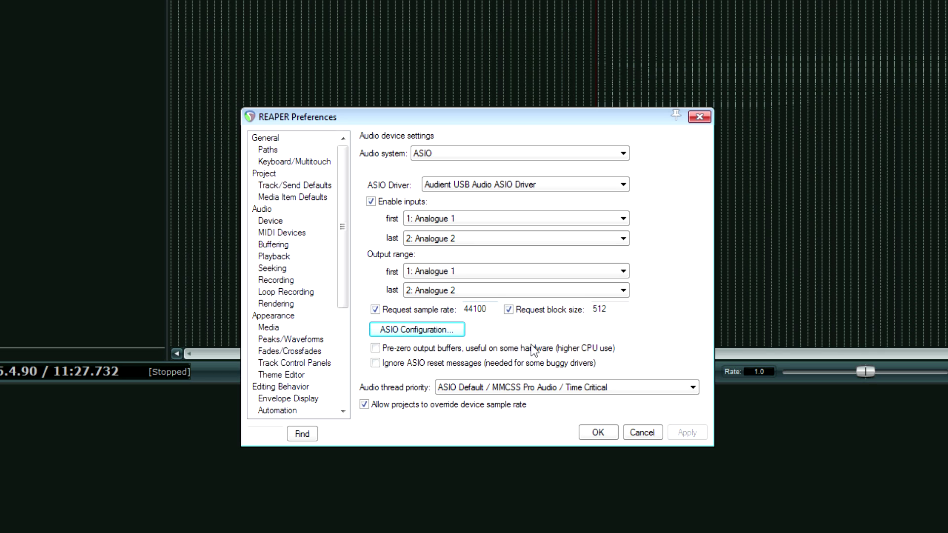
left_click(417, 330)
left_click(136, 61)
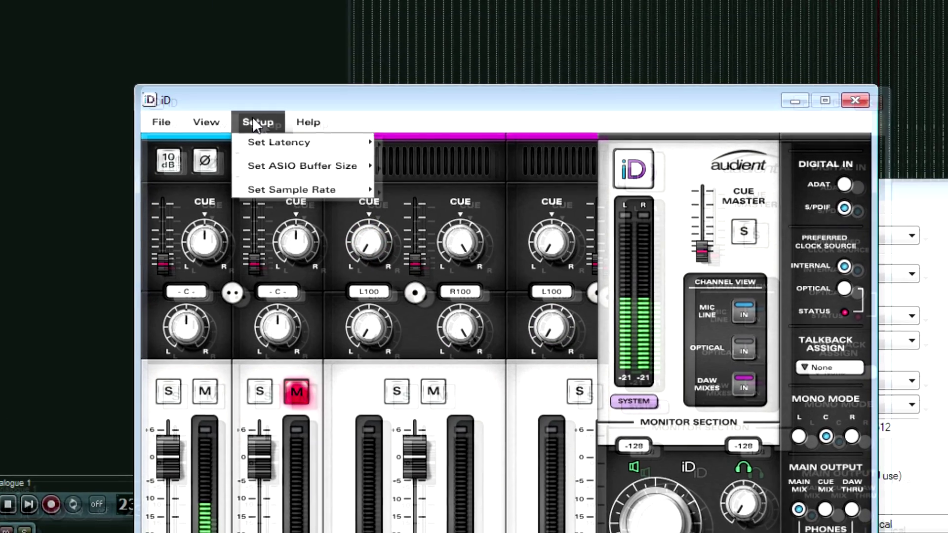
mouse_move(345, 194)
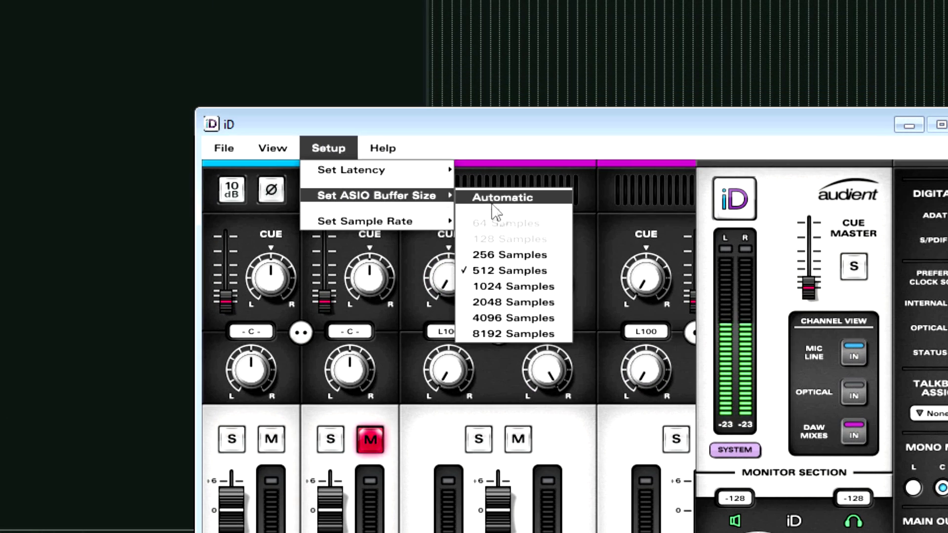
mouse_move(375, 221)
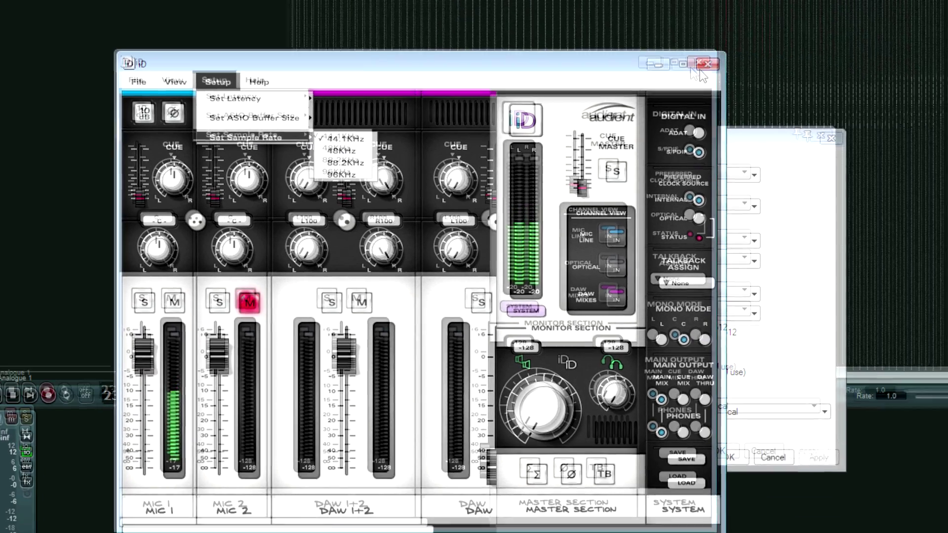
left_click(491, 223)
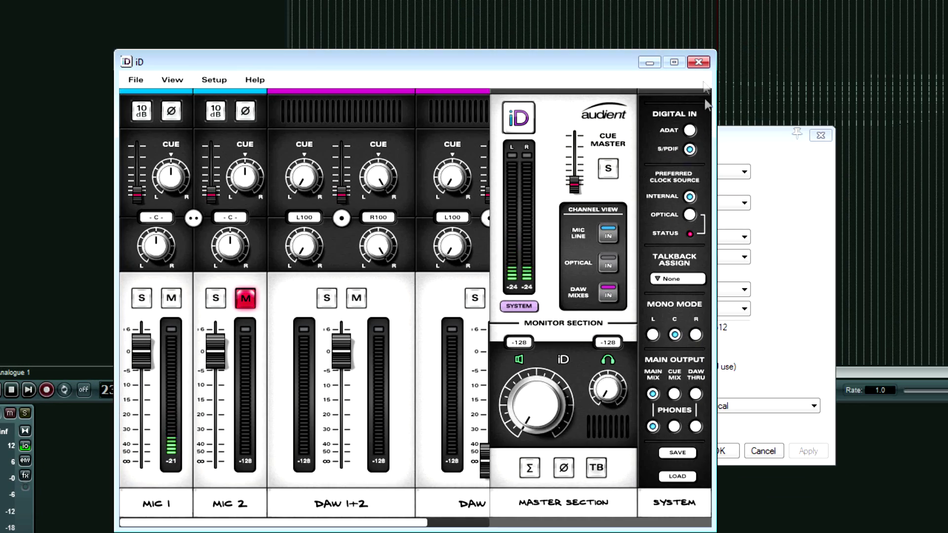
left_click(699, 63)
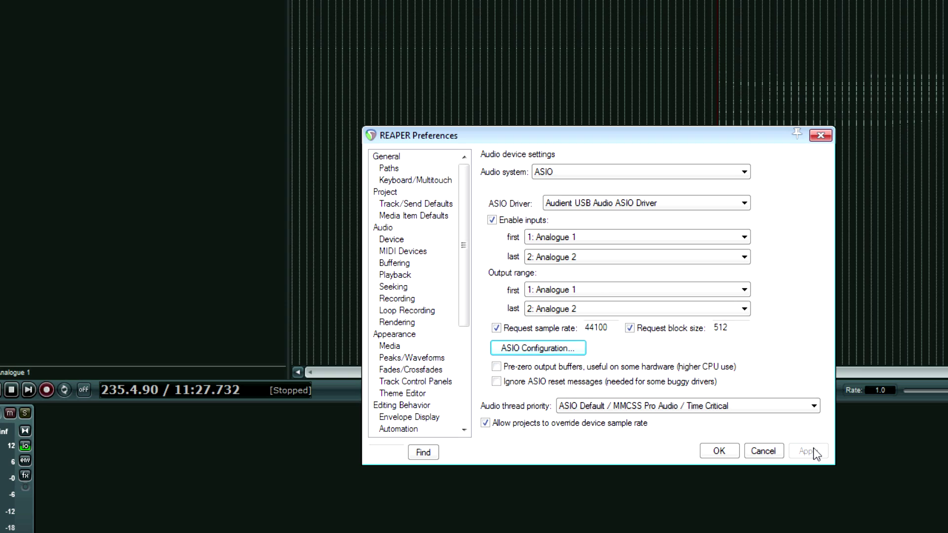
Apply the device settings so REAPER runs ASIO at 44.1 kHz, 512 samples
left_click(720, 451)
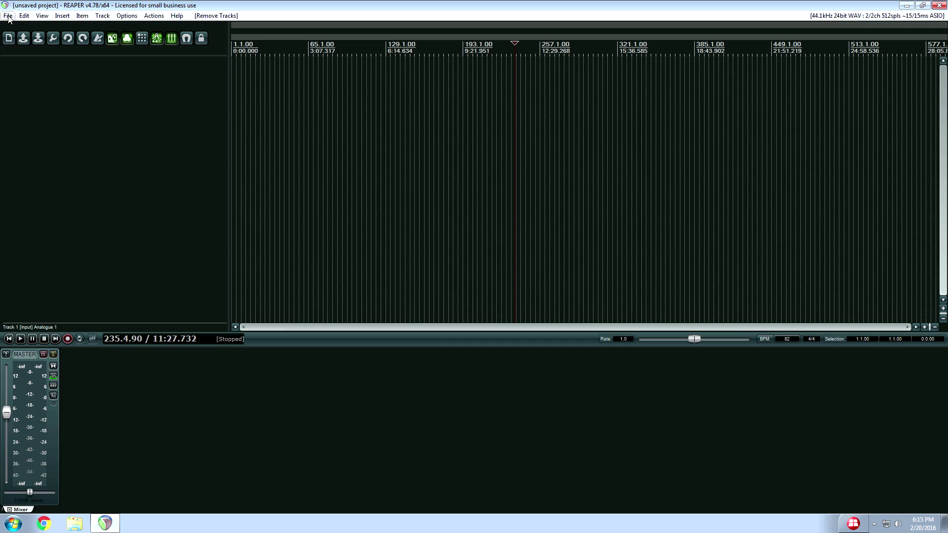
Open Project Settings to check 24-bit PCM WAV recording and the 44100 Hz project sample rate
left_click(8, 16)
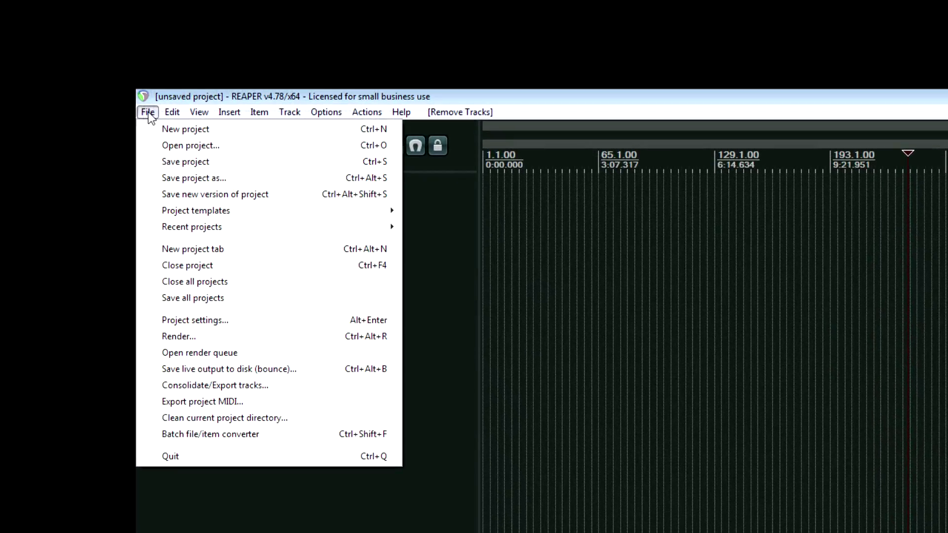
left_click(208, 321)
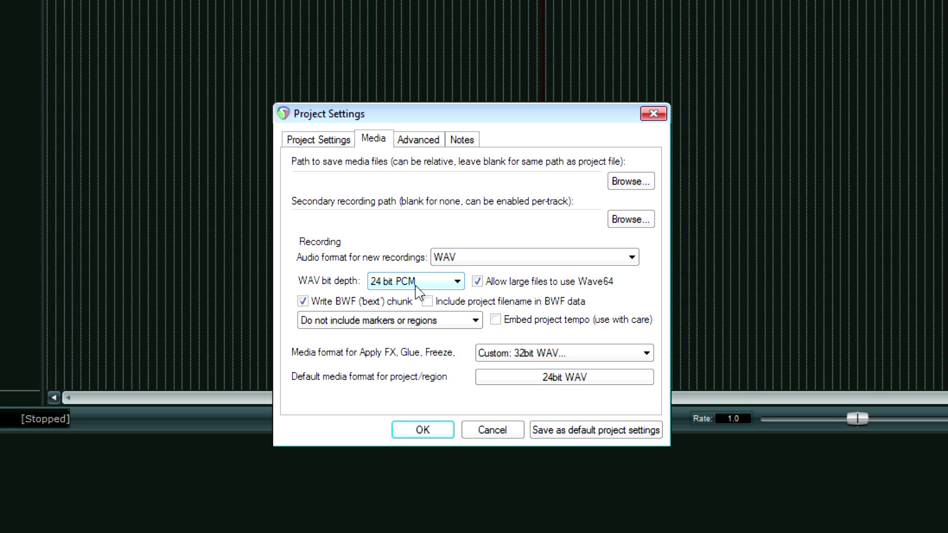
left_click(324, 142)
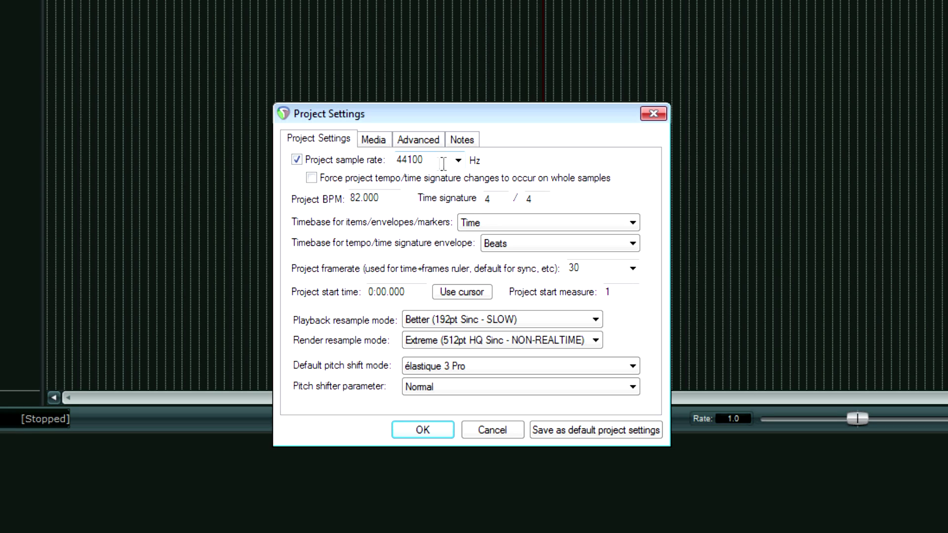
Leave the project sample rate at 44100 Hz in the sample rate list
left_click(459, 161)
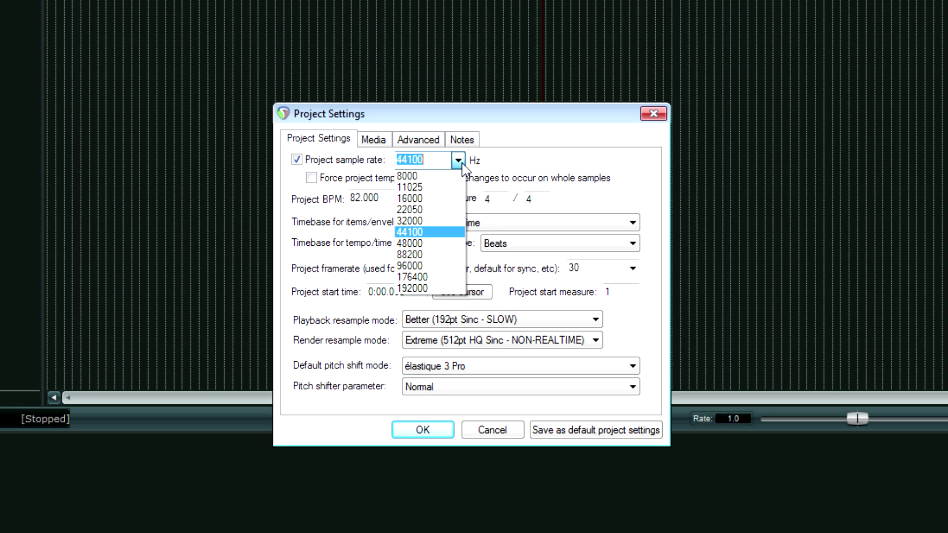
left_click(428, 232)
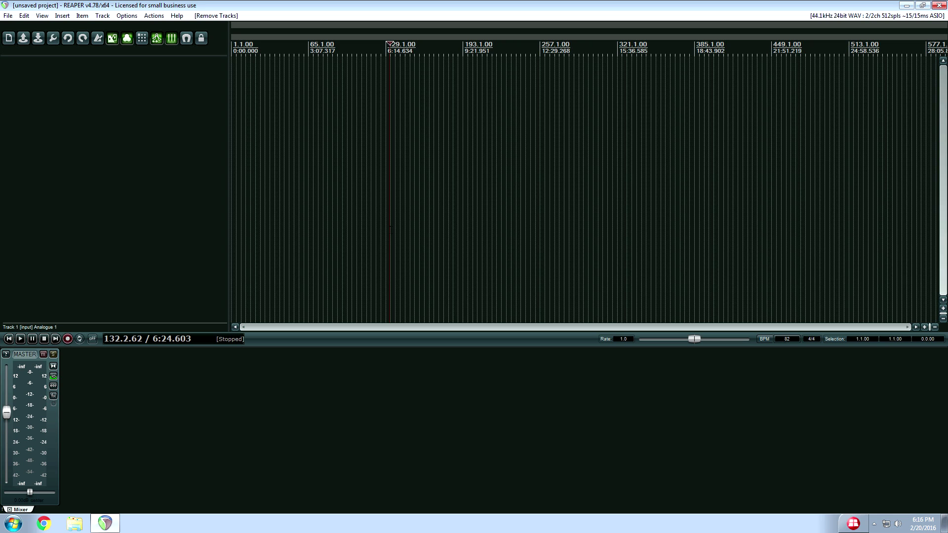
Reopen Project Settings to confirm 44100 Hz, then click the timeline near 9:21 to restart audio
left_click(10, 16)
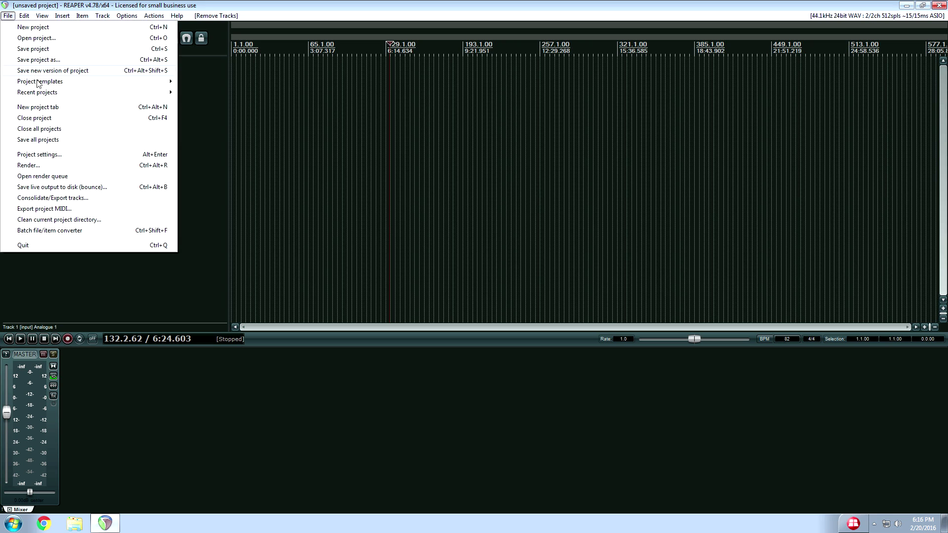
left_click(45, 156)
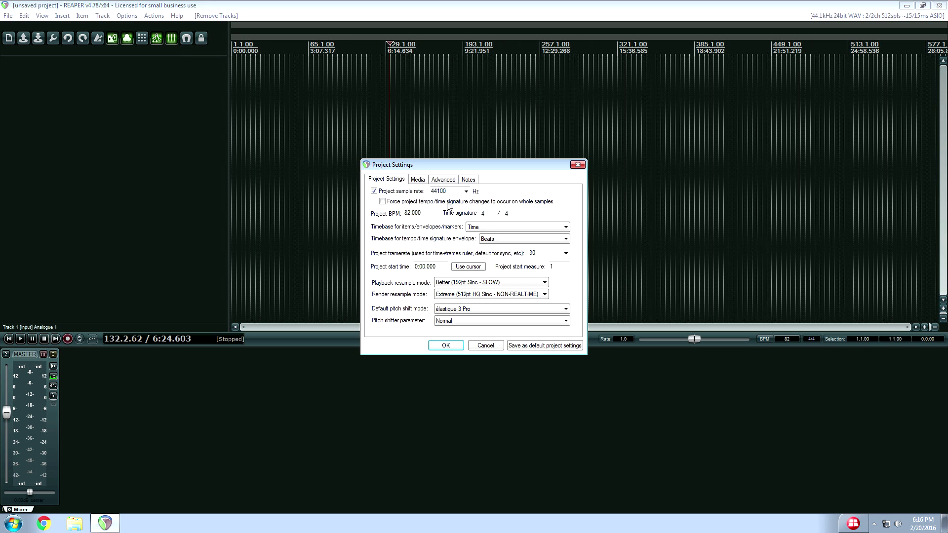
left_click(467, 191)
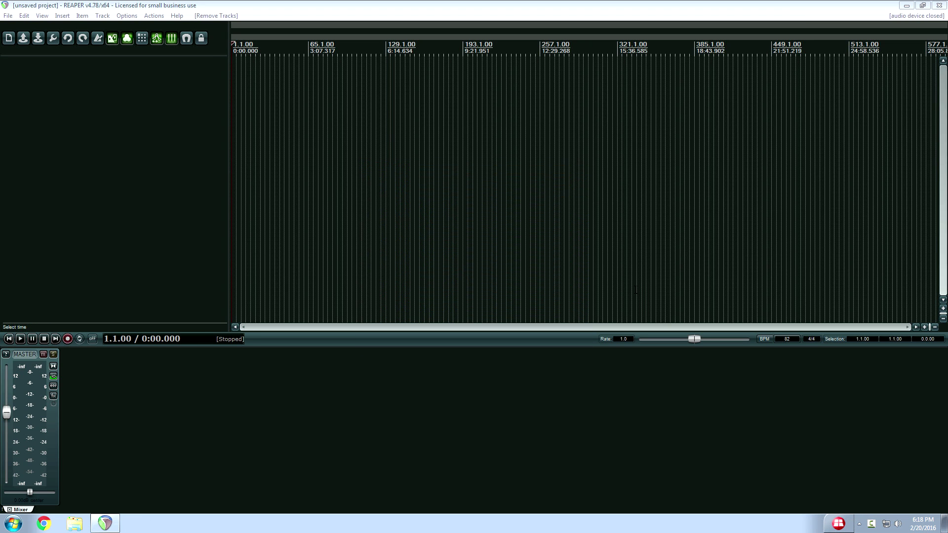
left_click(478, 49)
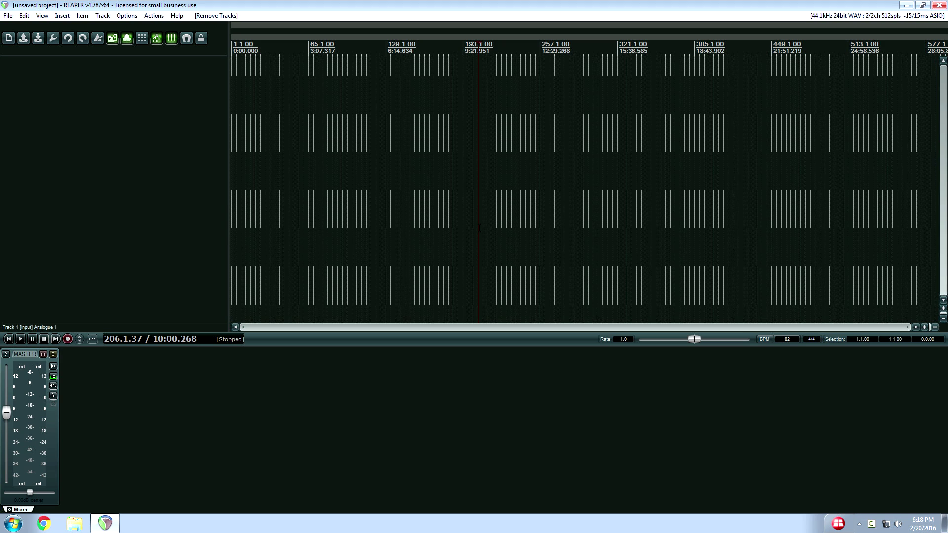
Move the play position to 0:00, with status showing 44.1kHz 24bit WAV, 512spls, ASIO
left_click(233, 44)
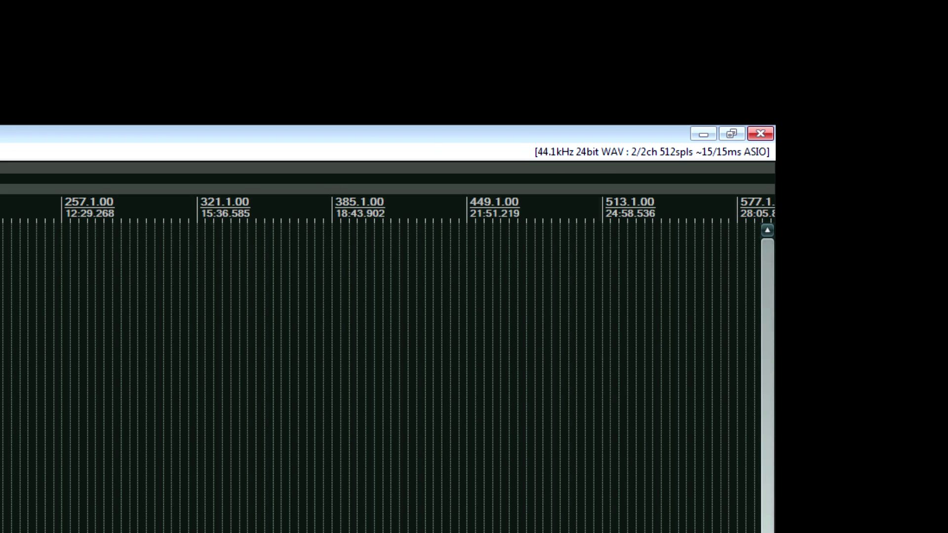
Open the Device preferences from the audio status text, showing the Audient ASIO driver at 44100/512
left_click(659, 153)
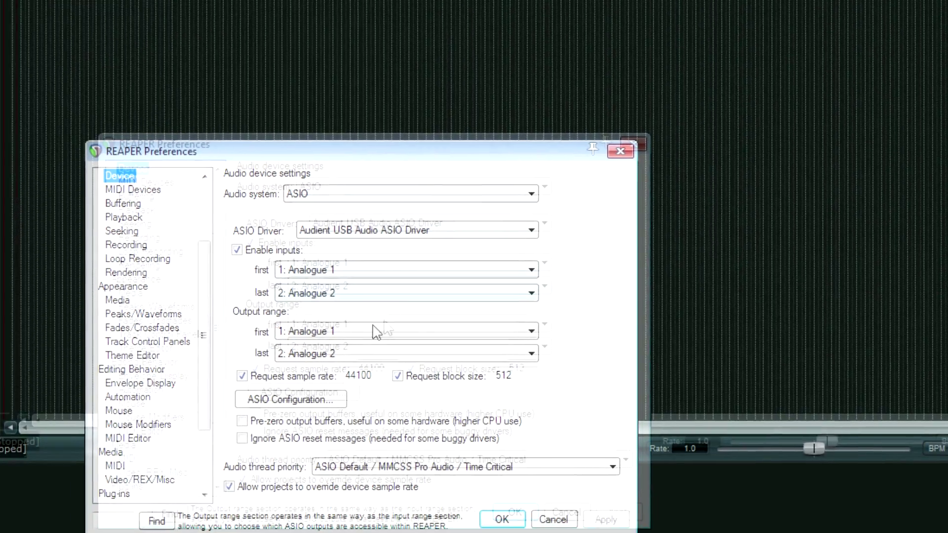